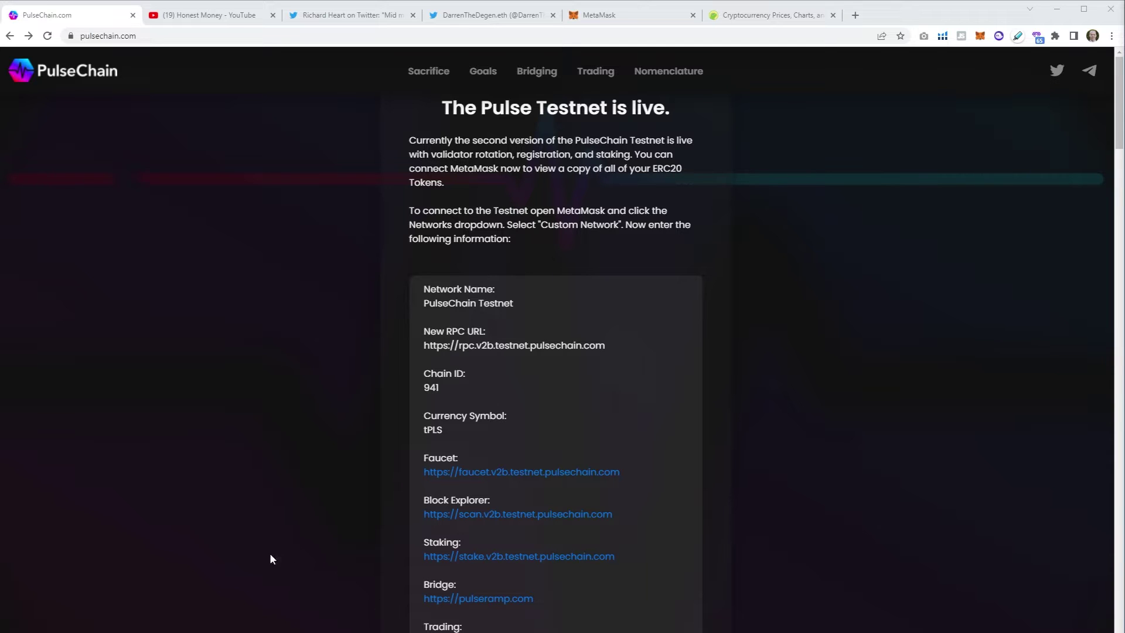
Show the Honest Money channel's Videos grid, including the 'Is PulseChain a SCAM?' upload
click(192, 17)
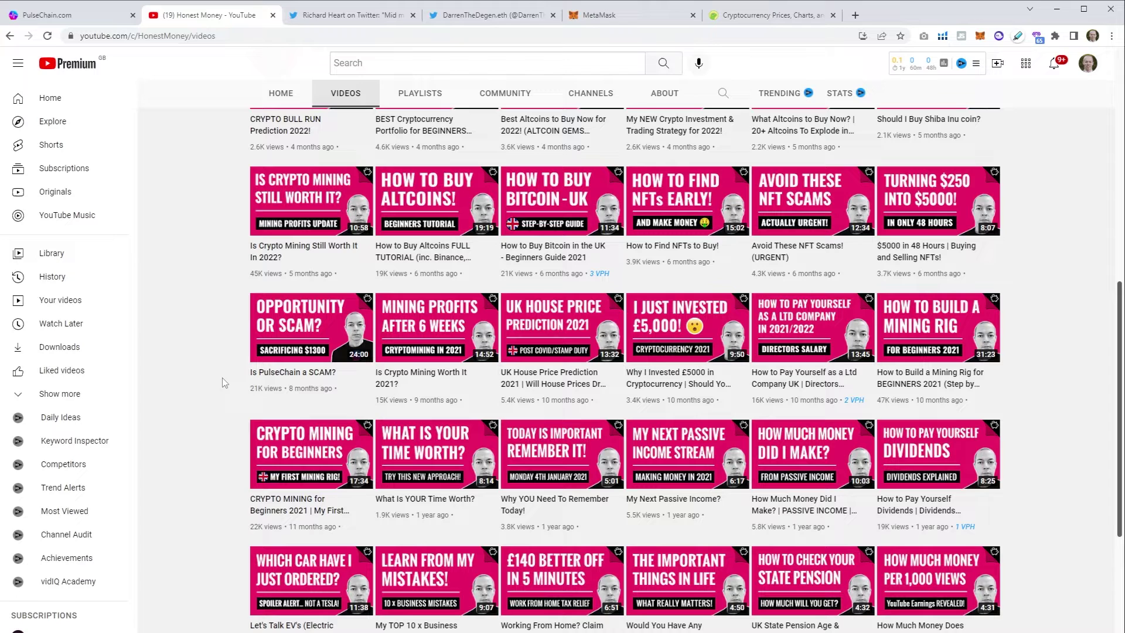
View the mid-May PulseChain airdrop tweet, then the creator's own Twitter profile
click(330, 16)
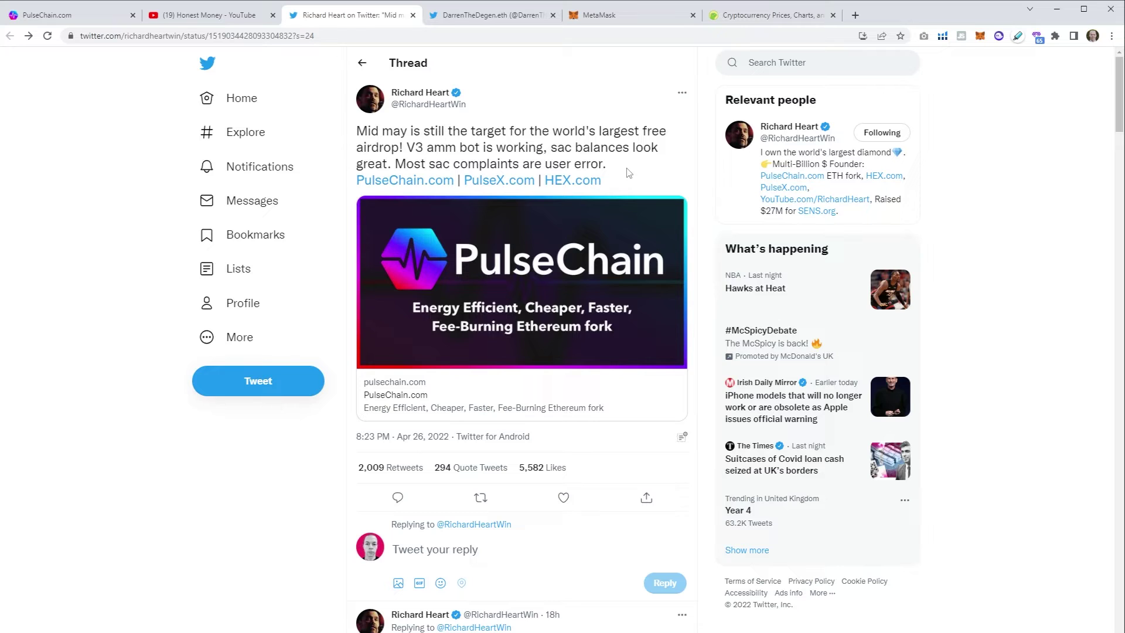
click(487, 16)
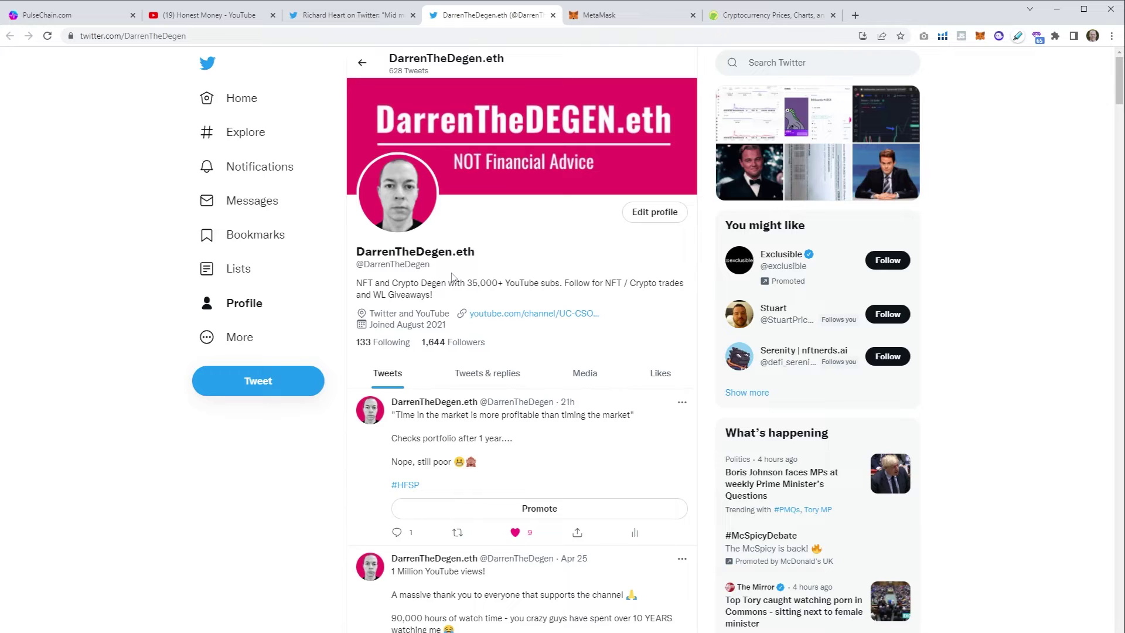
Review the Pulse Testnet details: network name, RPC URL, chain ID 941 and symbol tPLS
click(83, 21)
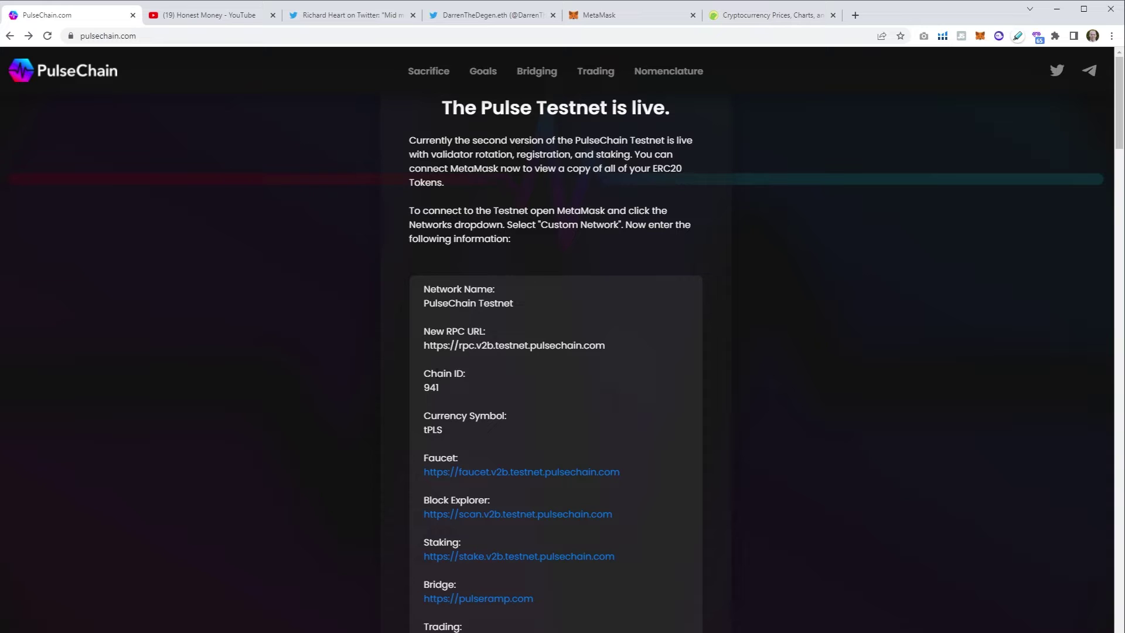
scroll(533, 371, down, 3)
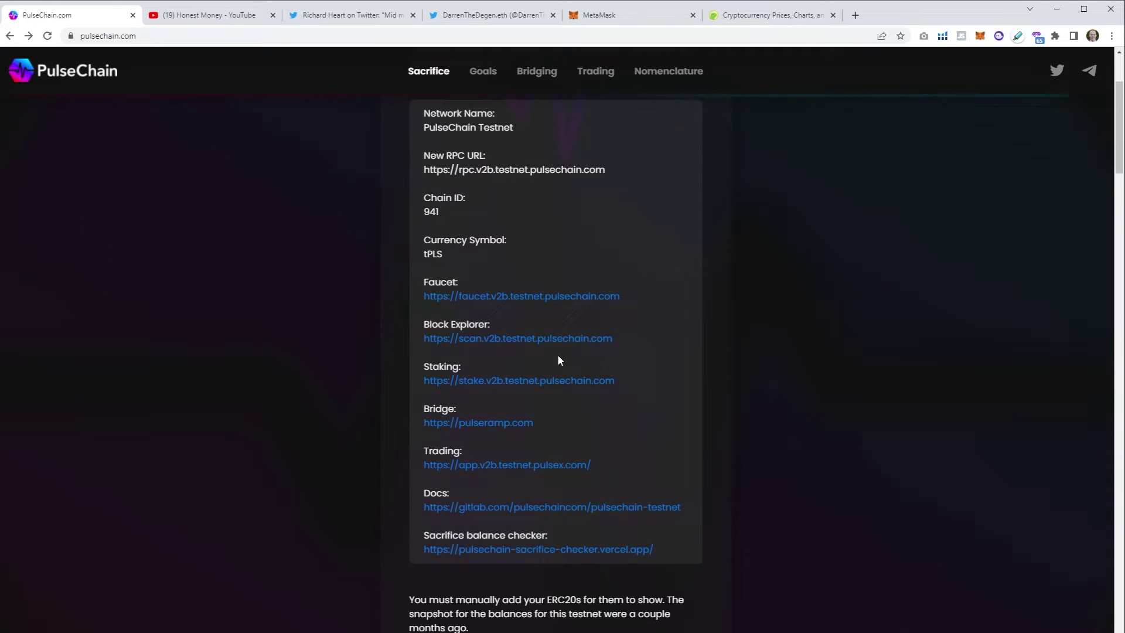
scroll(536, 423, up, 3)
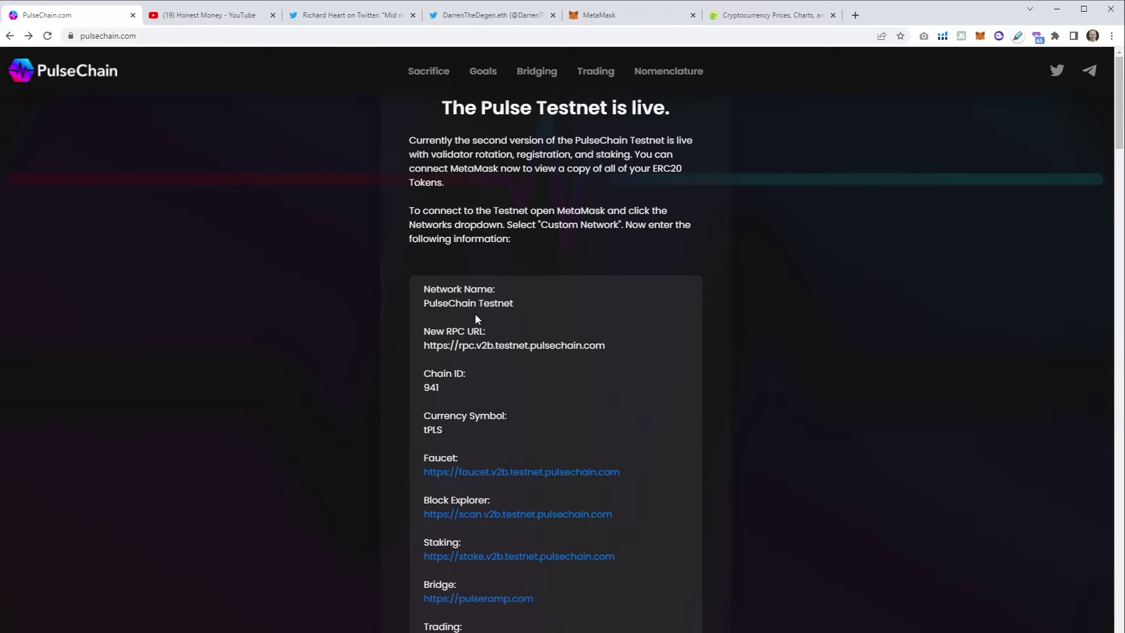
Open MetaMask's Networks list to reach the empty Add a network form
click(979, 37)
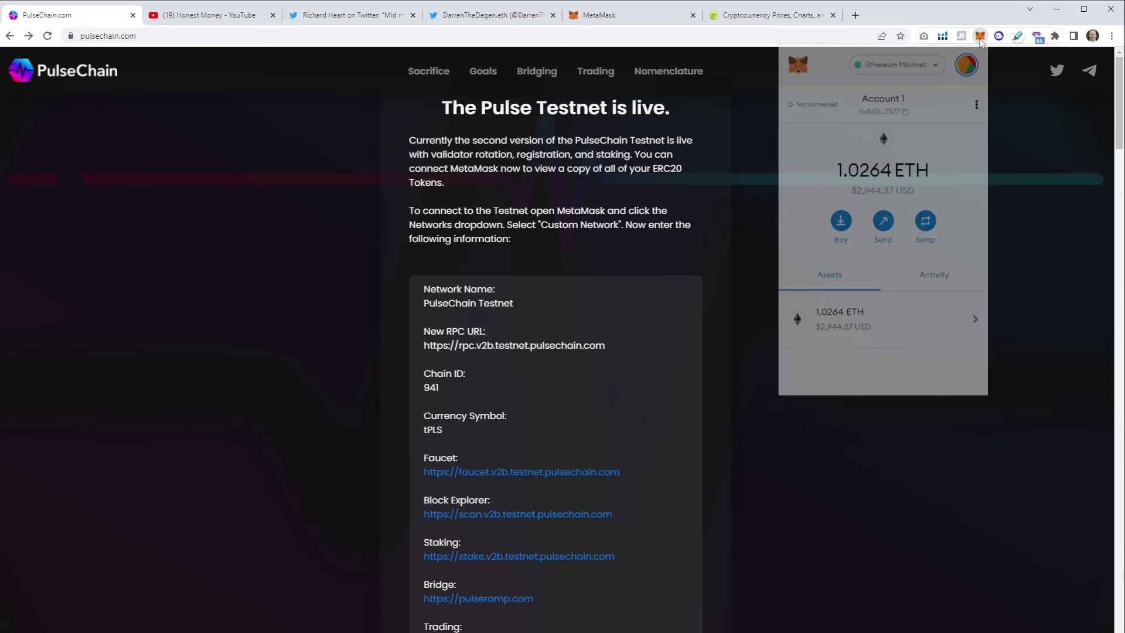
click(916, 75)
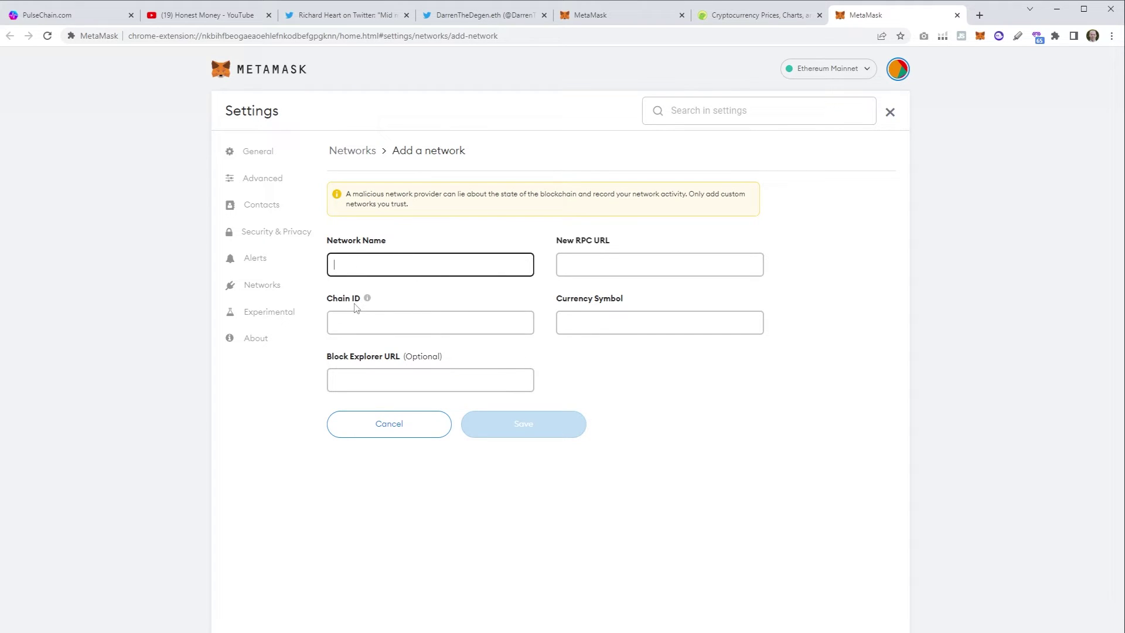
Copy the network name 'PulseChain Testnet' and its RPC URL into the Add a network form
click(50, 16)
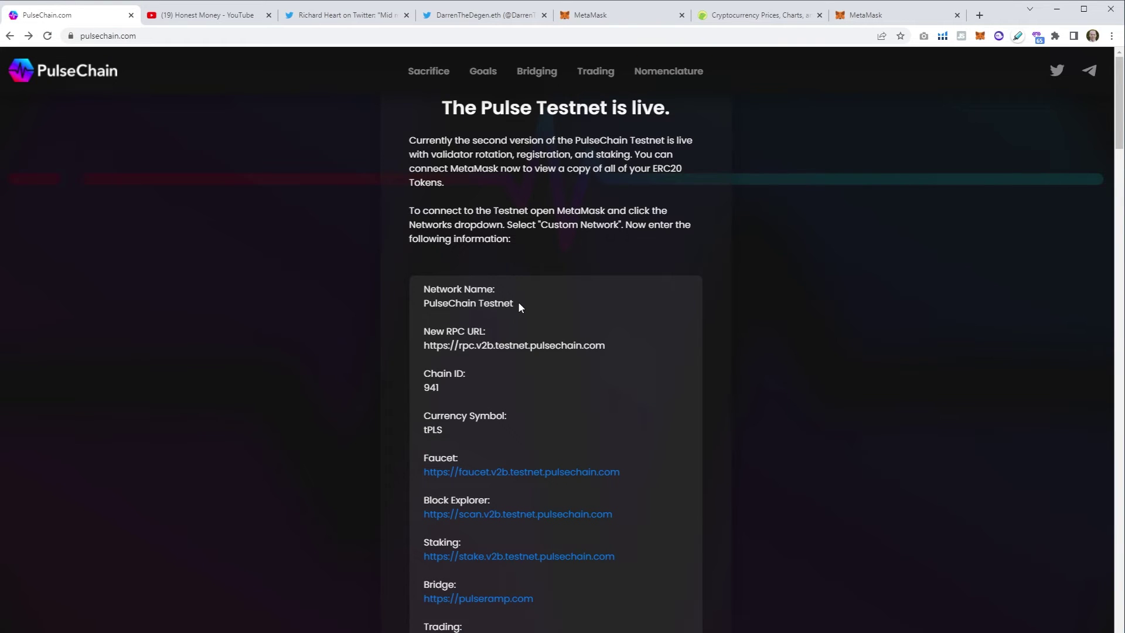
drag(518, 302, 424, 303)
key(ctrl+c)
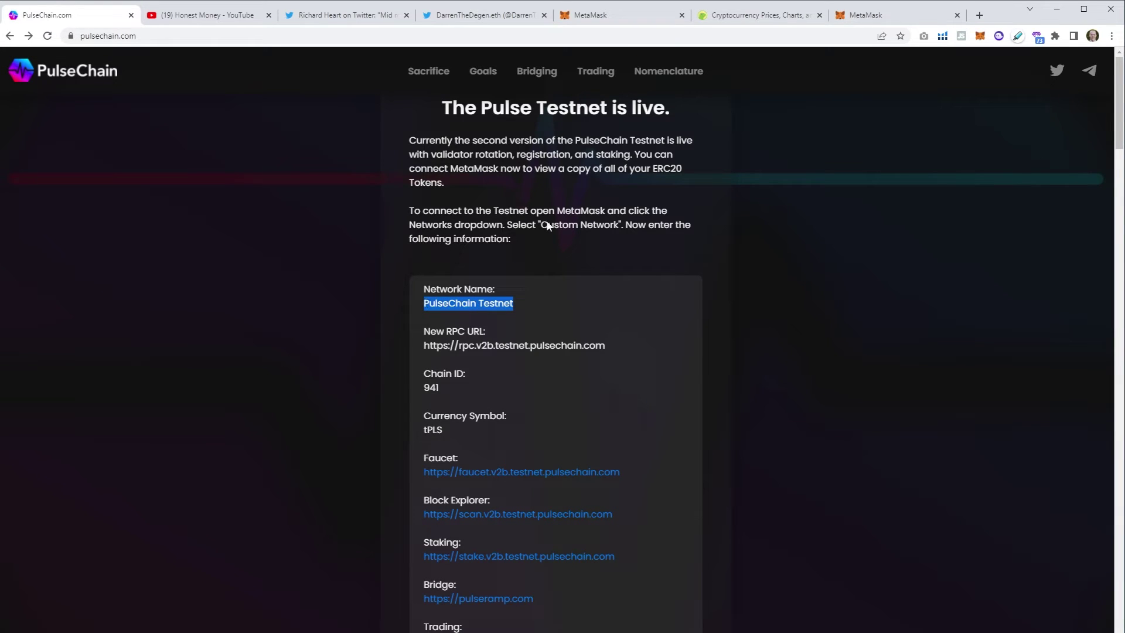
click(866, 15)
key(ctrl+v)
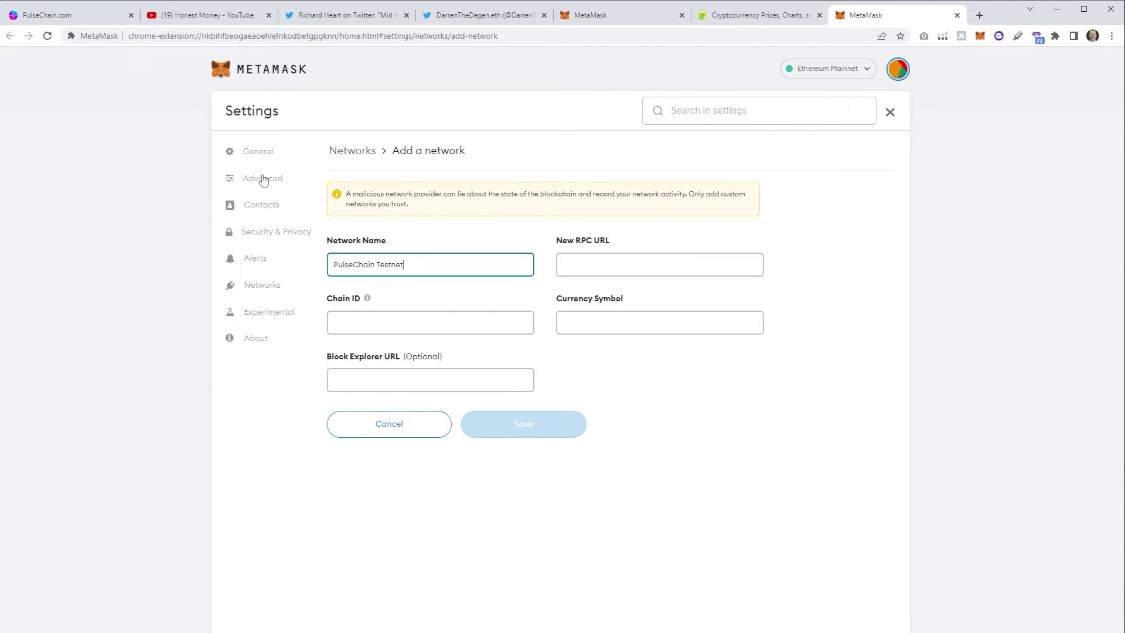
click(72, 18)
drag(607, 346, 424, 346)
key(ctrl+c)
click(836, 15)
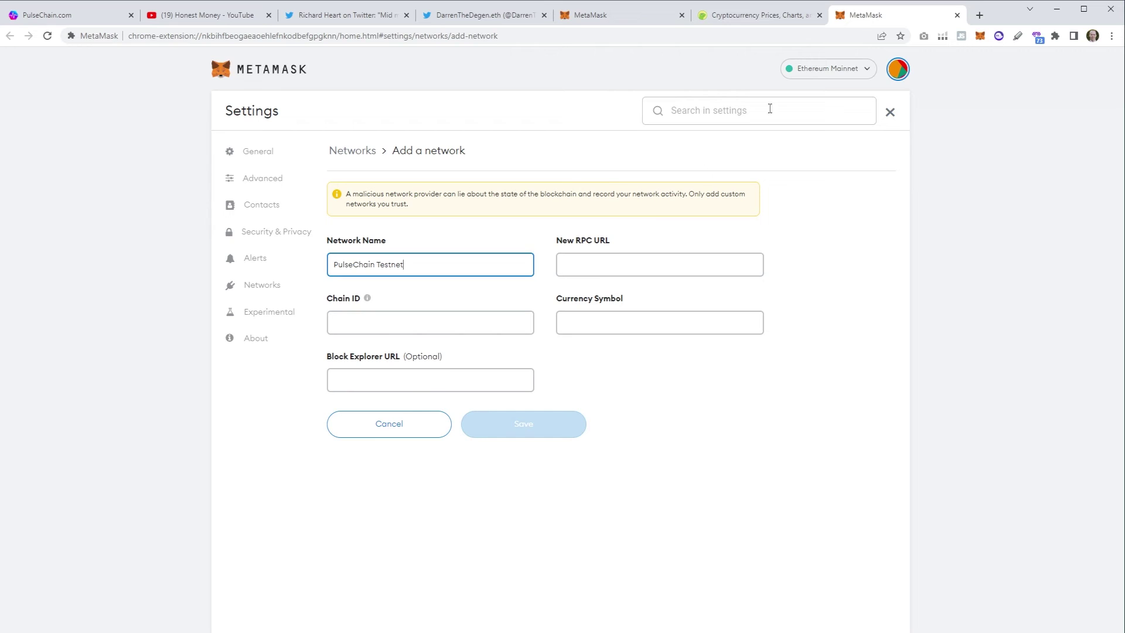
click(618, 261)
key(ctrl+v)
Fill in chain ID 941 and currency symbol tPLS from the PulseChain page
click(40, 16)
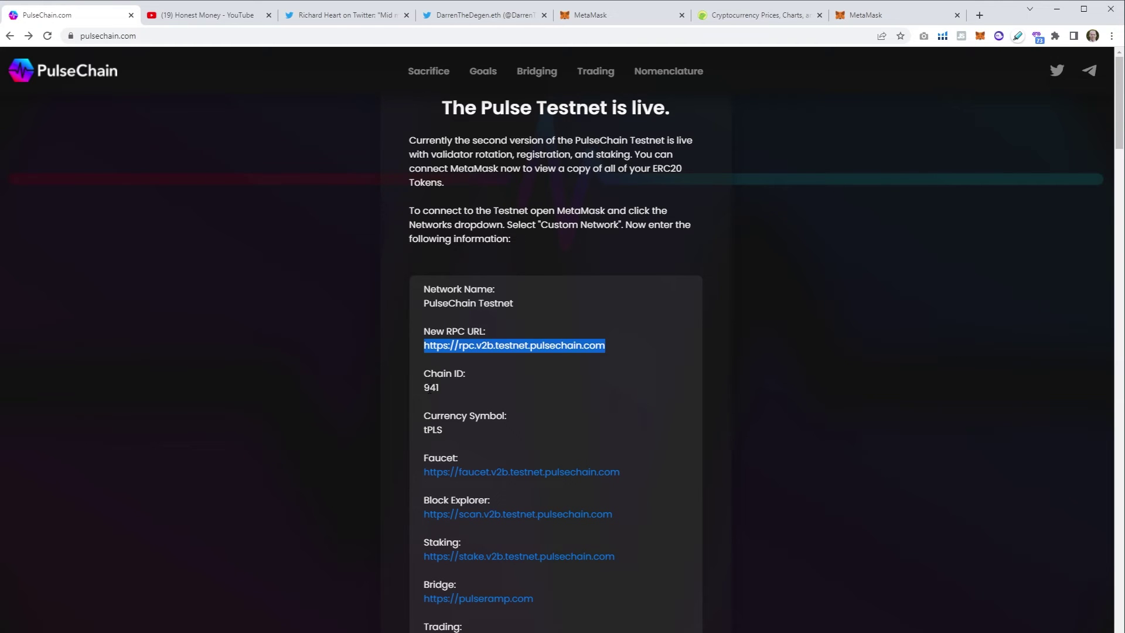
double_click(432, 388)
key(ctrl+c)
click(867, 15)
click(412, 322)
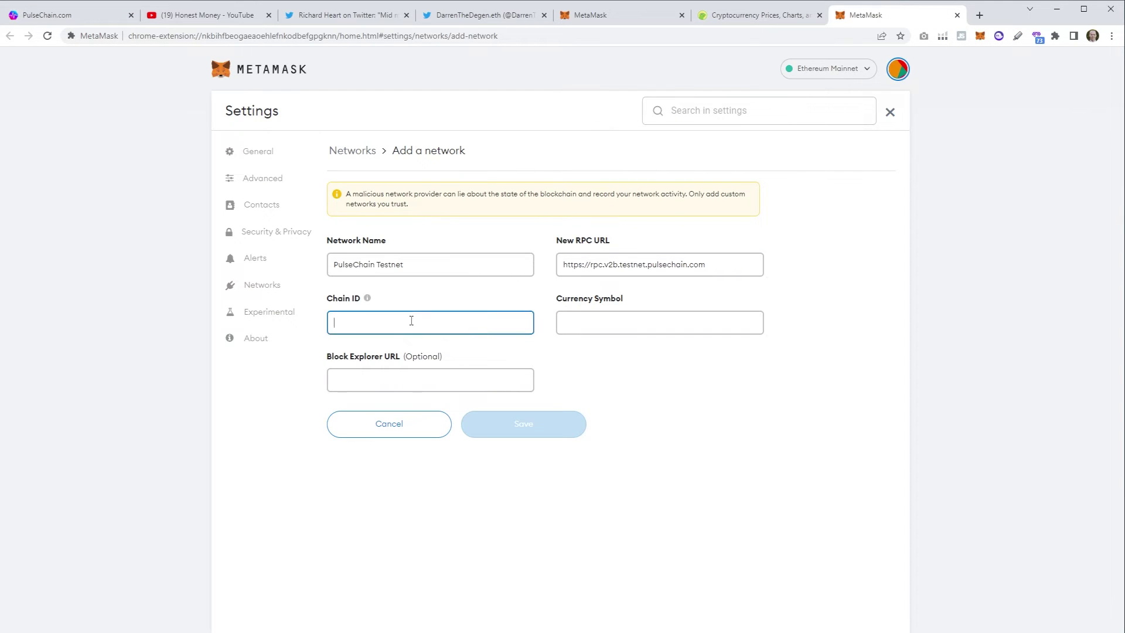
key(ctrl+v)
click(59, 15)
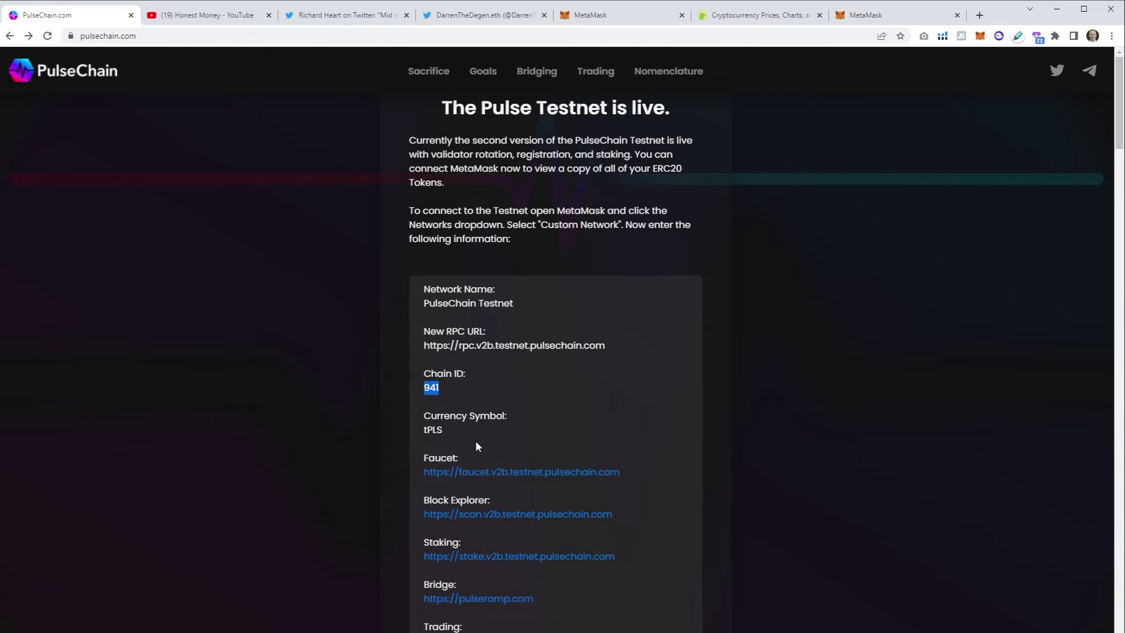
double_click(433, 430)
key(ctrl+c)
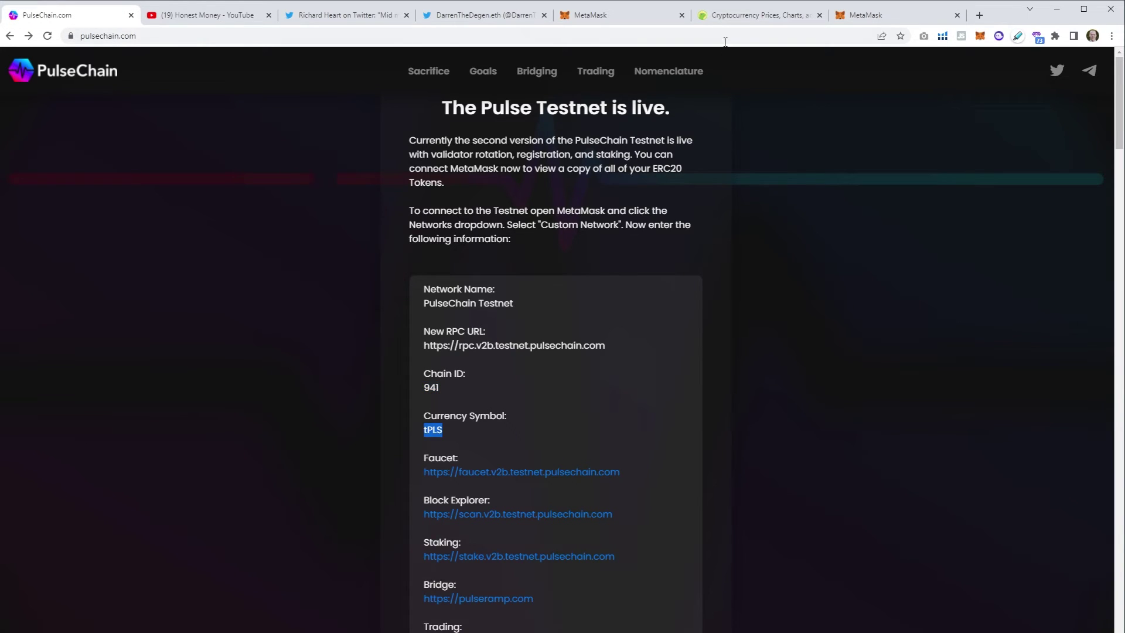
click(870, 13)
click(615, 319)
key(ctrl+v)
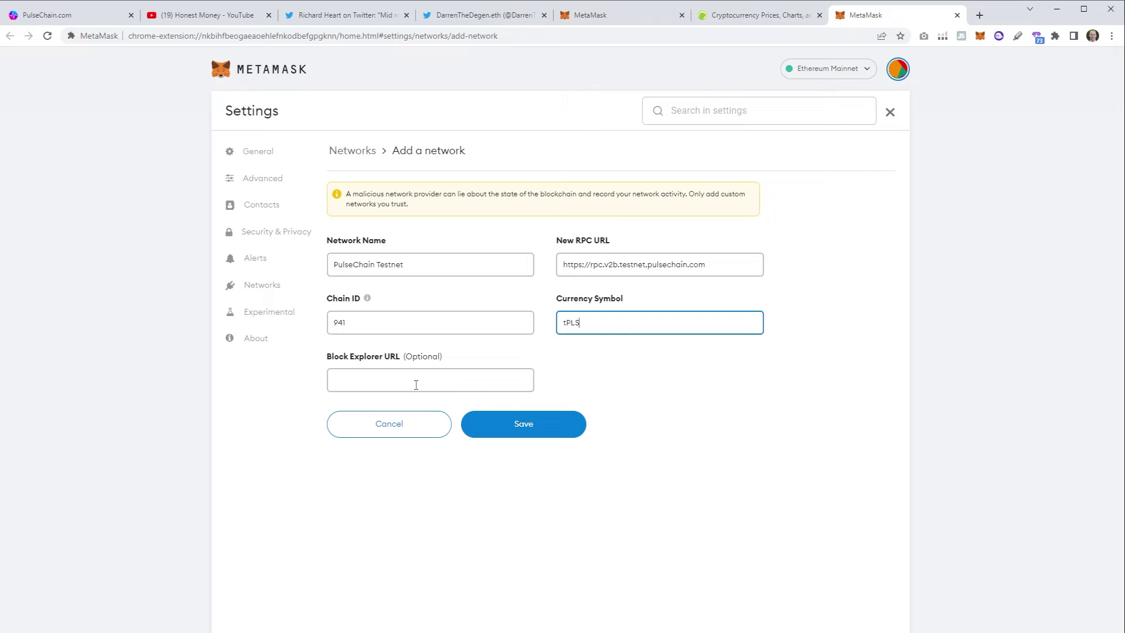
click(407, 385)
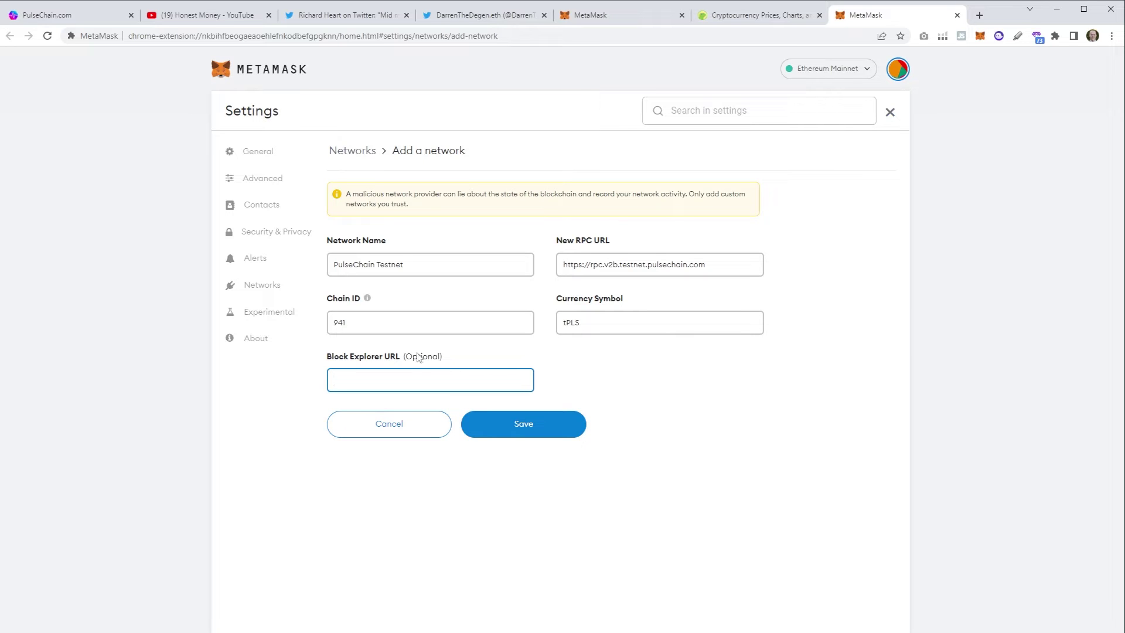
click(37, 17)
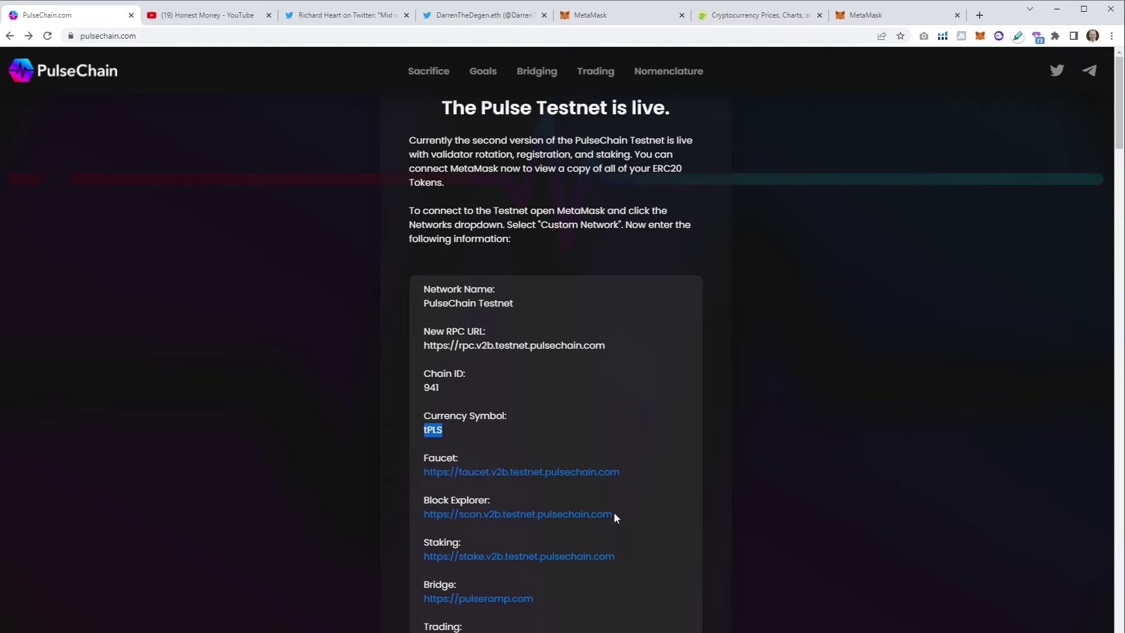
drag(613, 514, 425, 517)
key(ctrl+c)
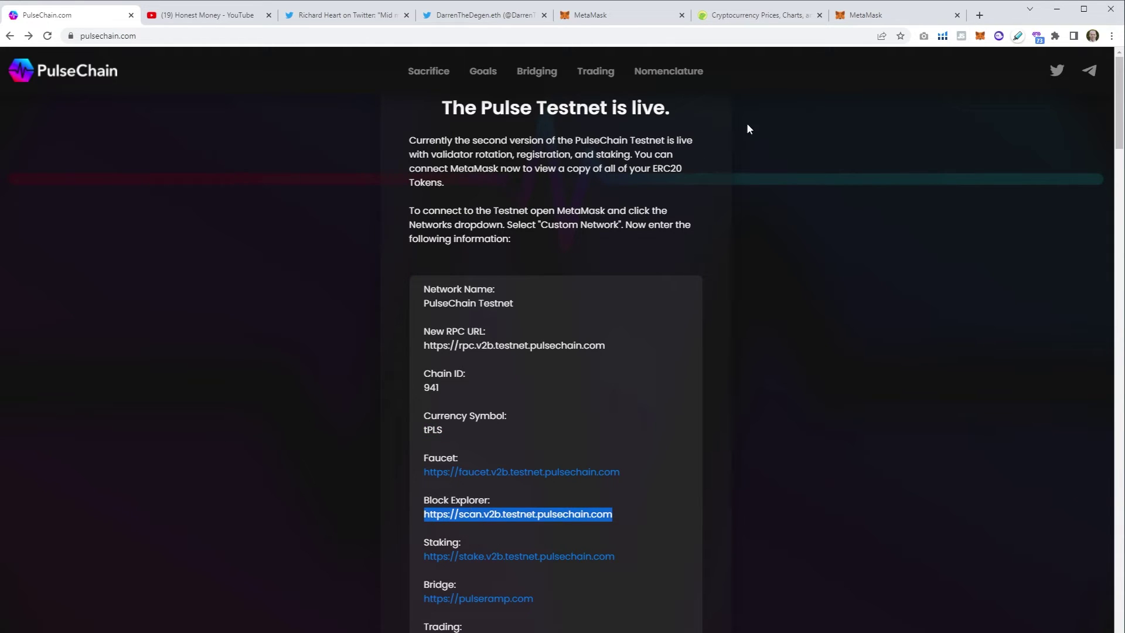
click(914, 14)
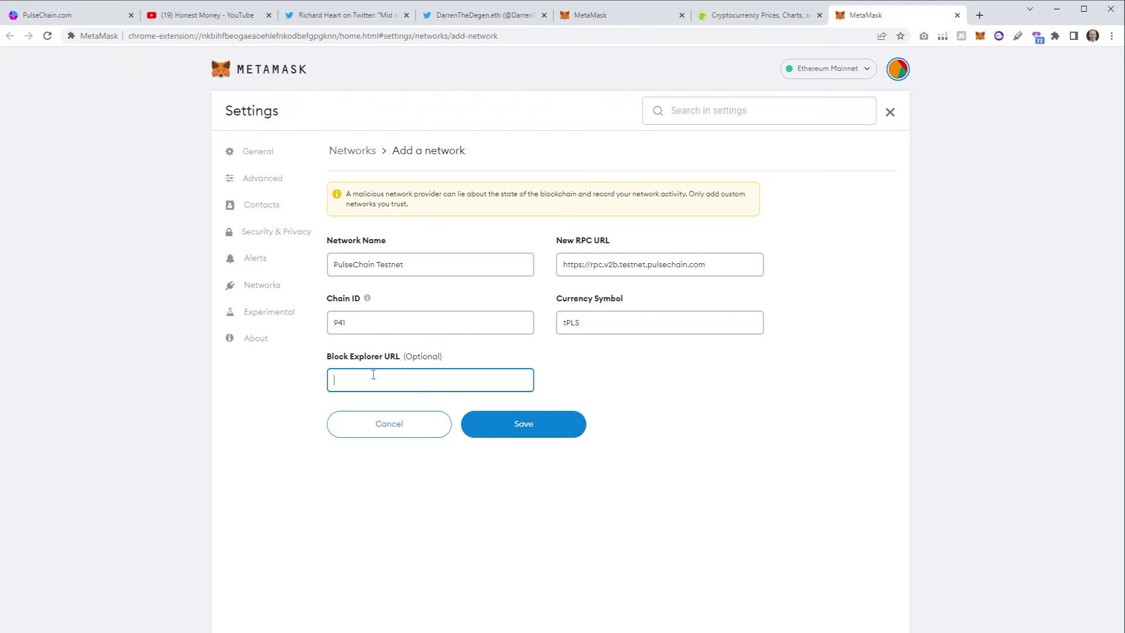
key(ctrl+v)
Save PulseChain Testnet so the TPLS balance shows, and open the custom token import form
click(524, 429)
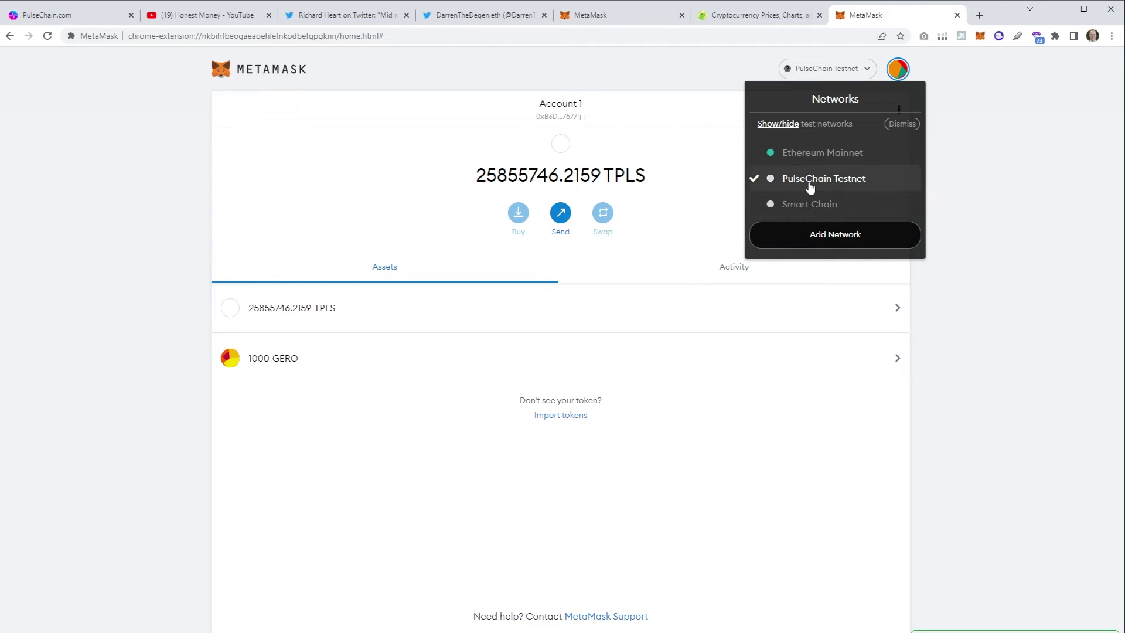
click(932, 359)
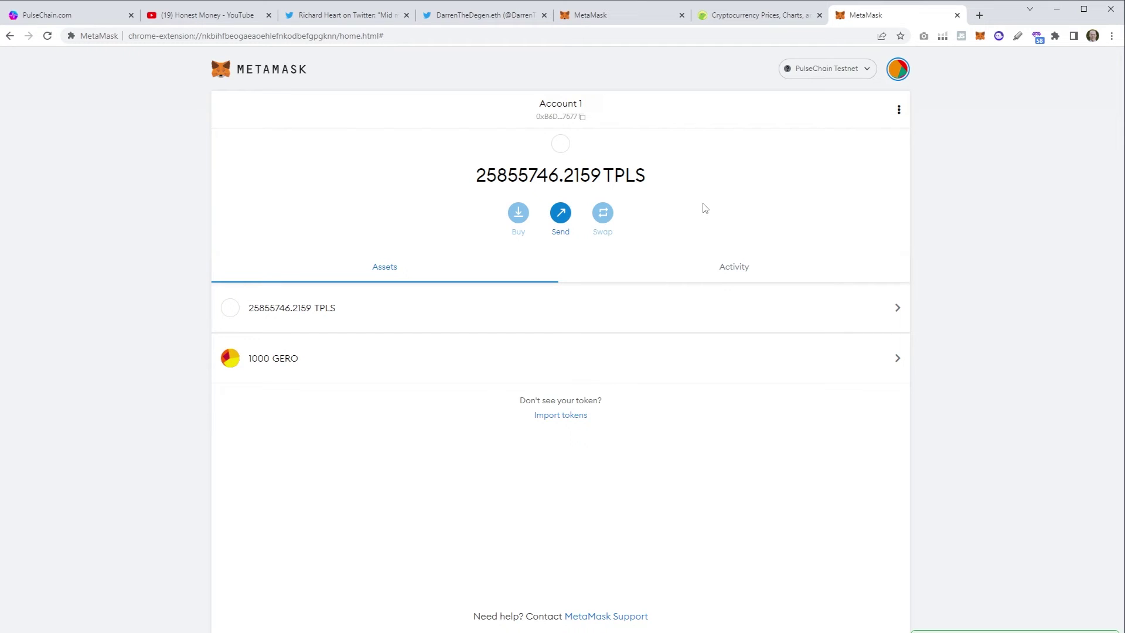
mouse_move(389, 380)
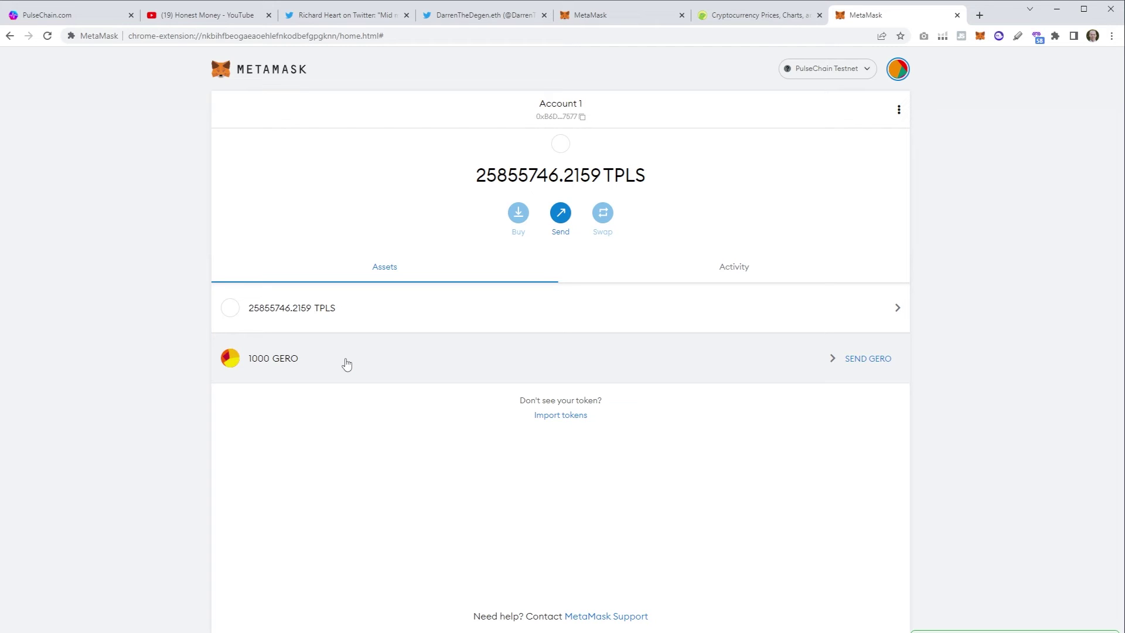
click(556, 419)
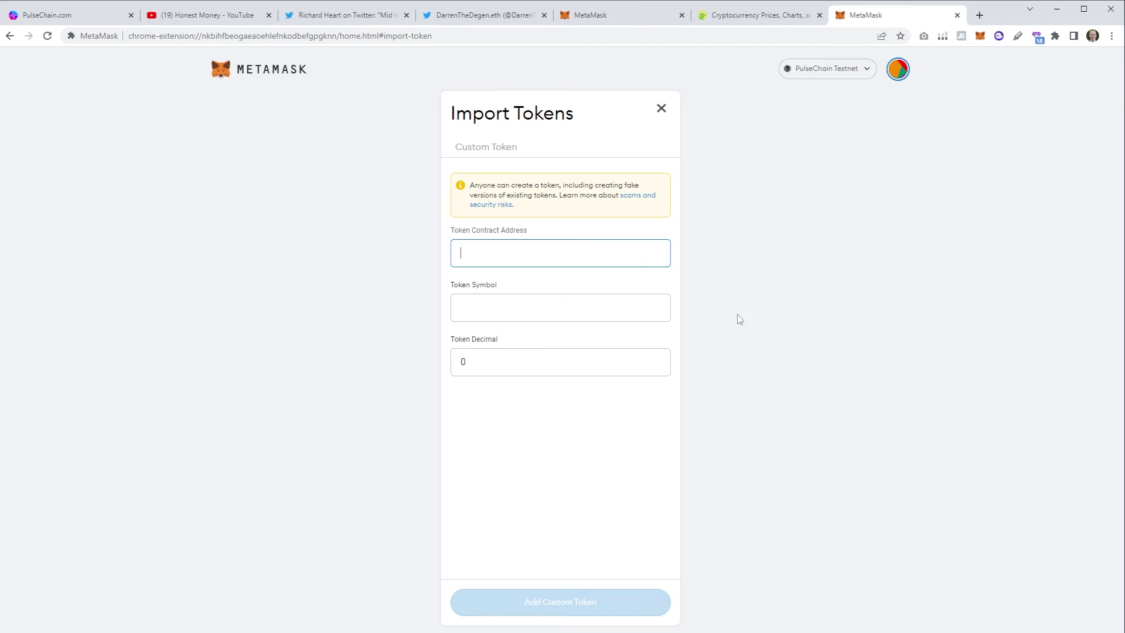
Search CoinGecko for 'TECH' and open the Cryptomeda (TECH) coin page
click(744, 18)
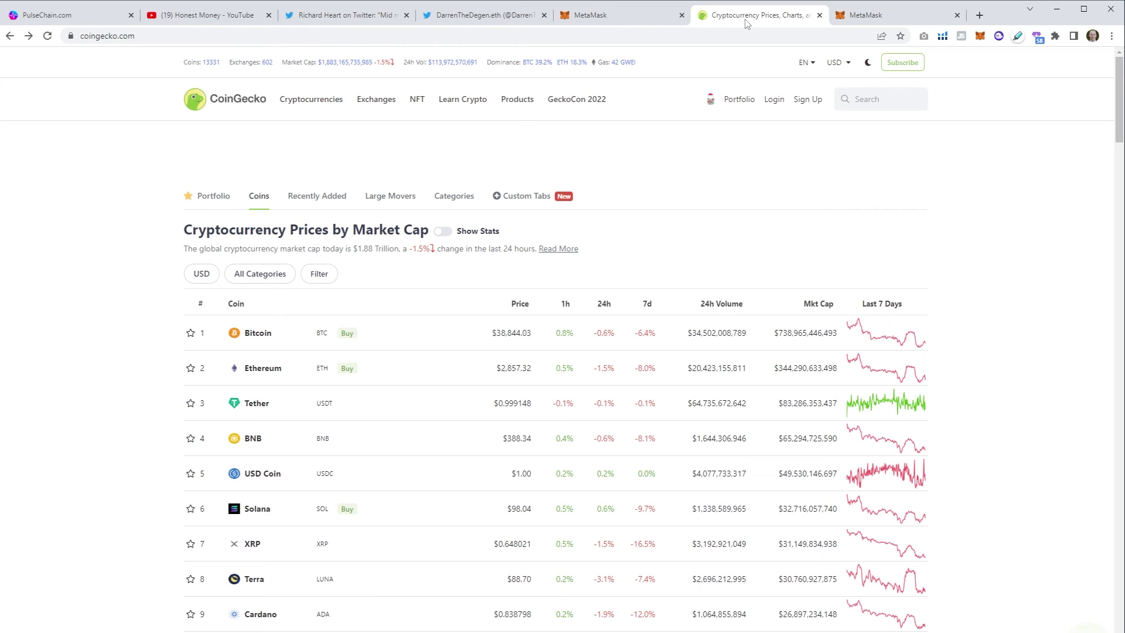
click(865, 106)
text(TE)
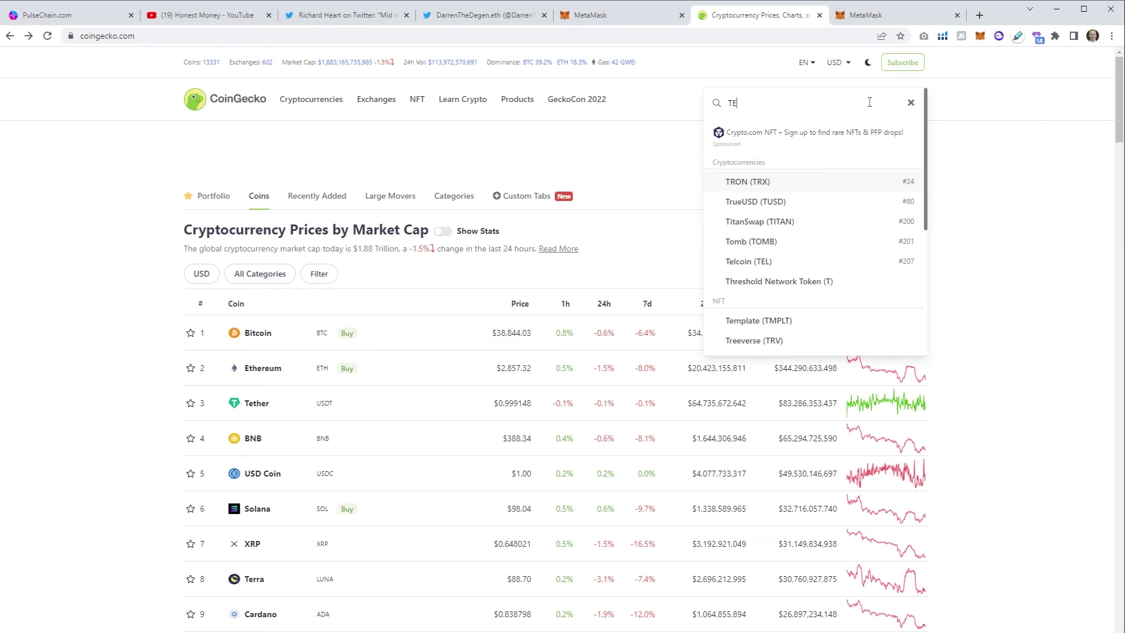
text(CH)
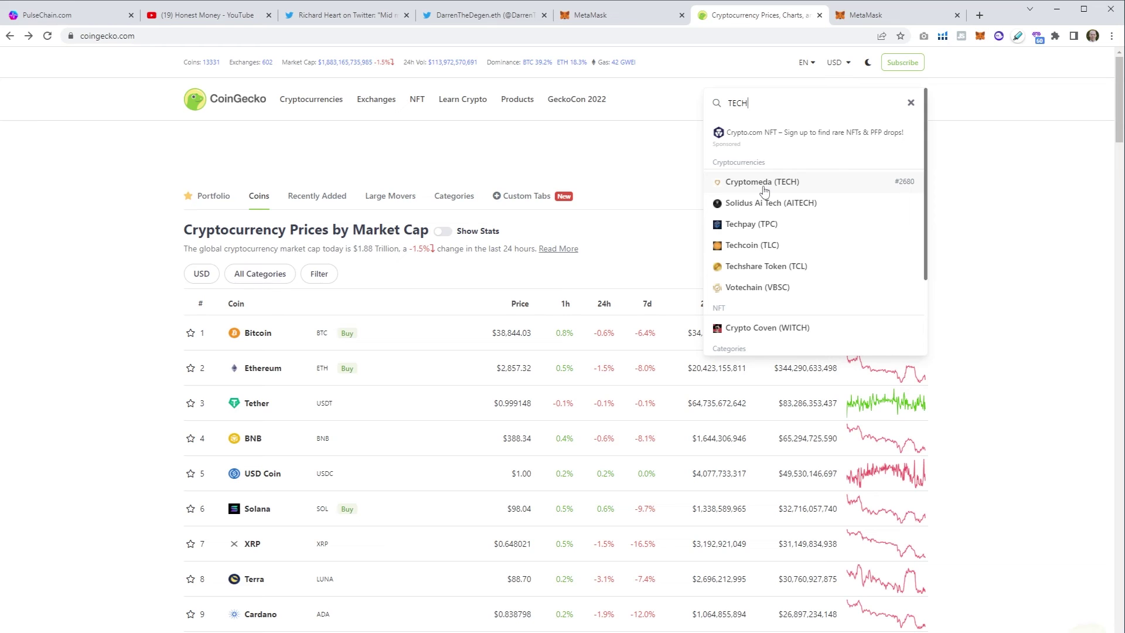
click(764, 188)
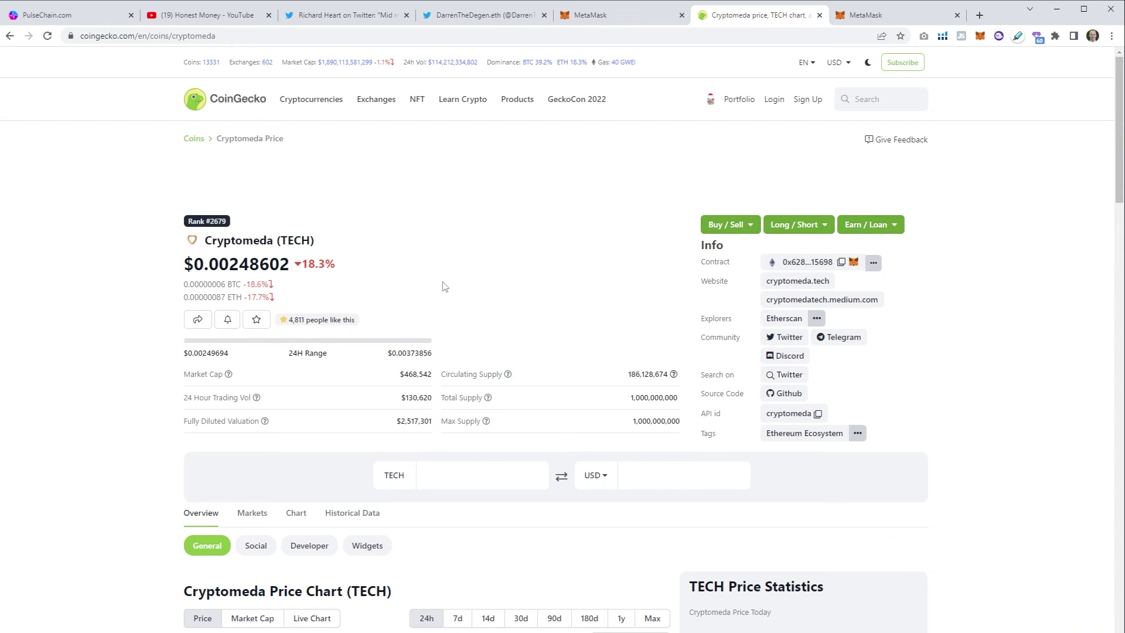
Import TECH by its contract address so 3125.21259 TECH appears, then return to Twitter
click(842, 262)
click(876, 16)
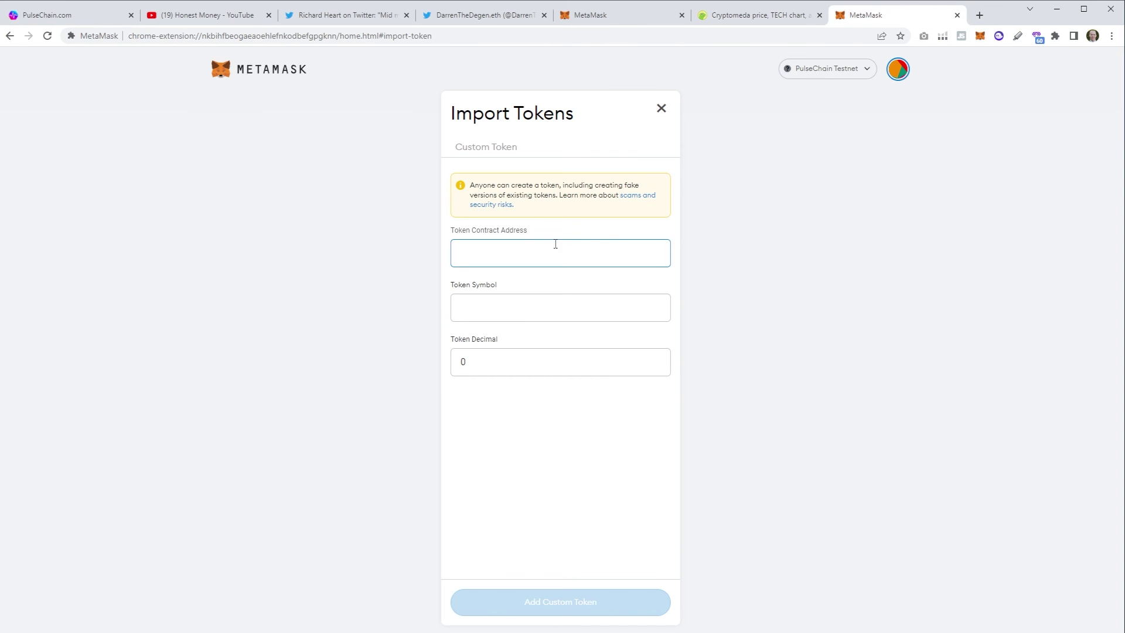
key(ctrl+v)
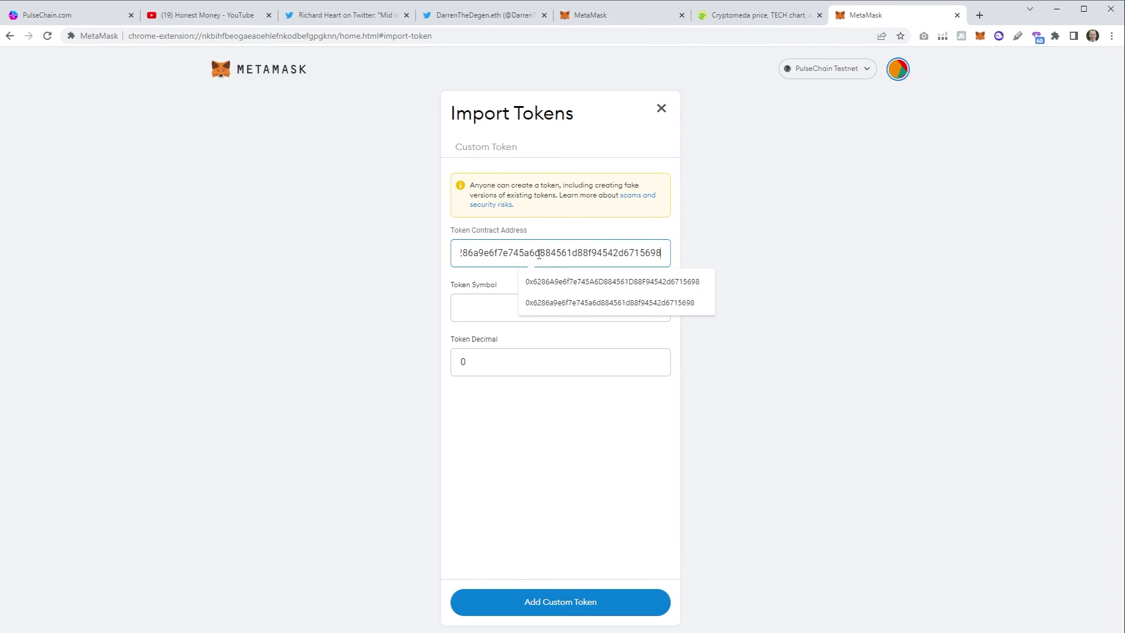
key(Tab)
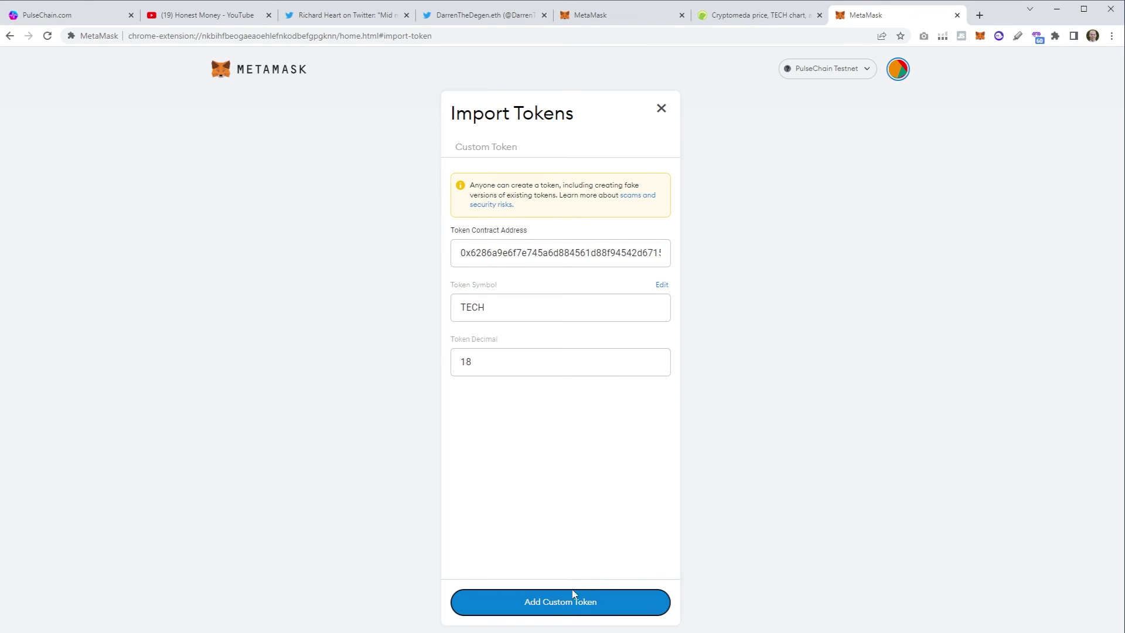
click(561, 604)
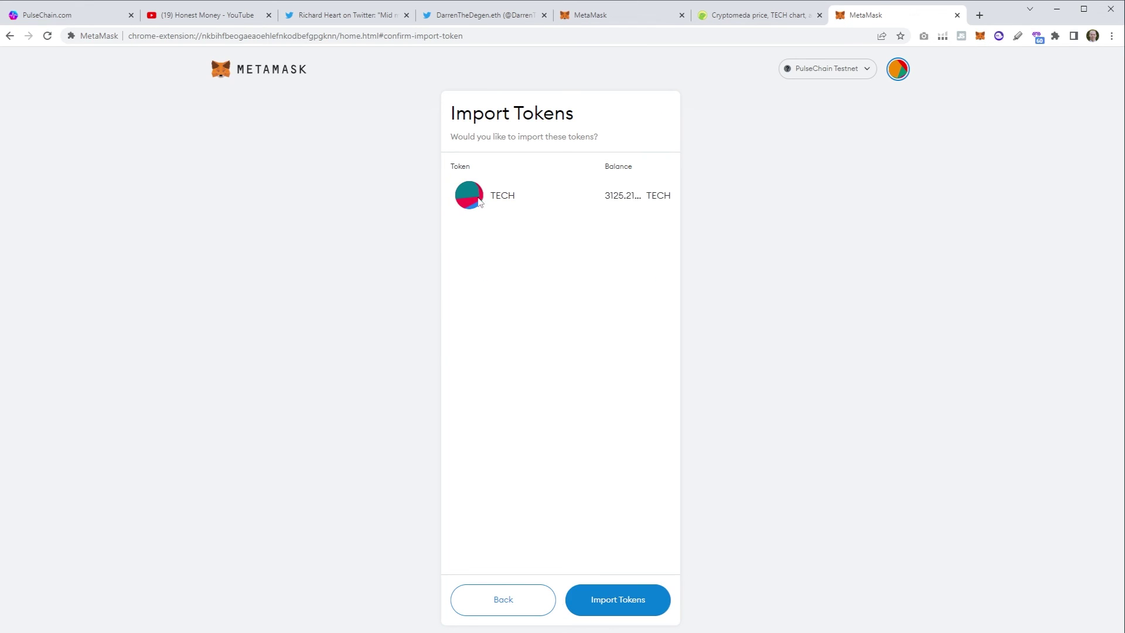
click(615, 599)
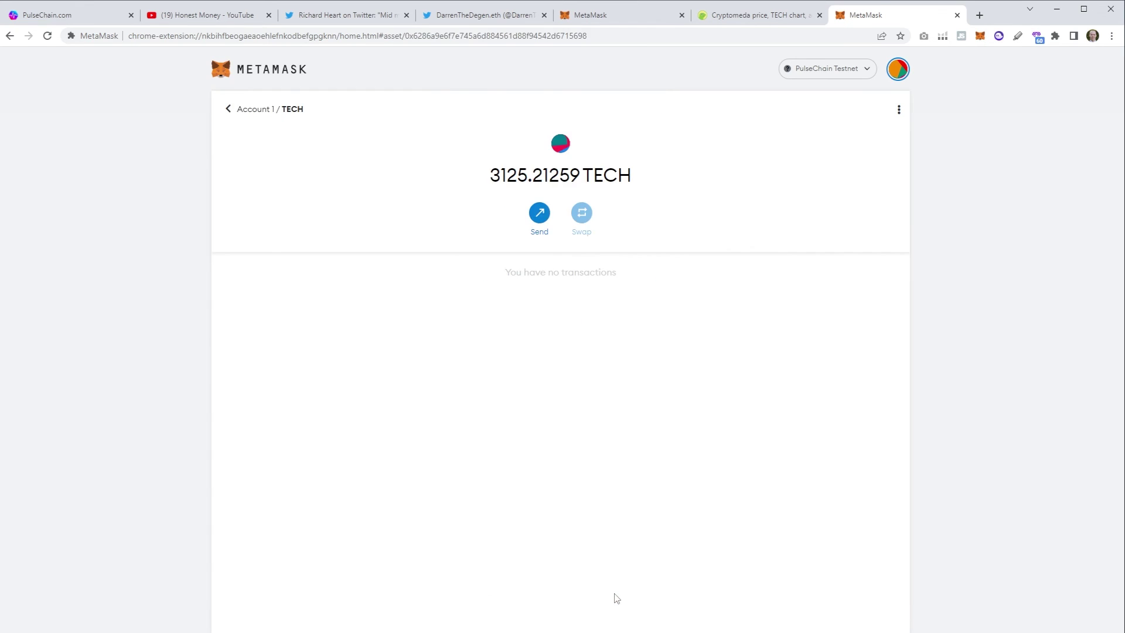
click(228, 111)
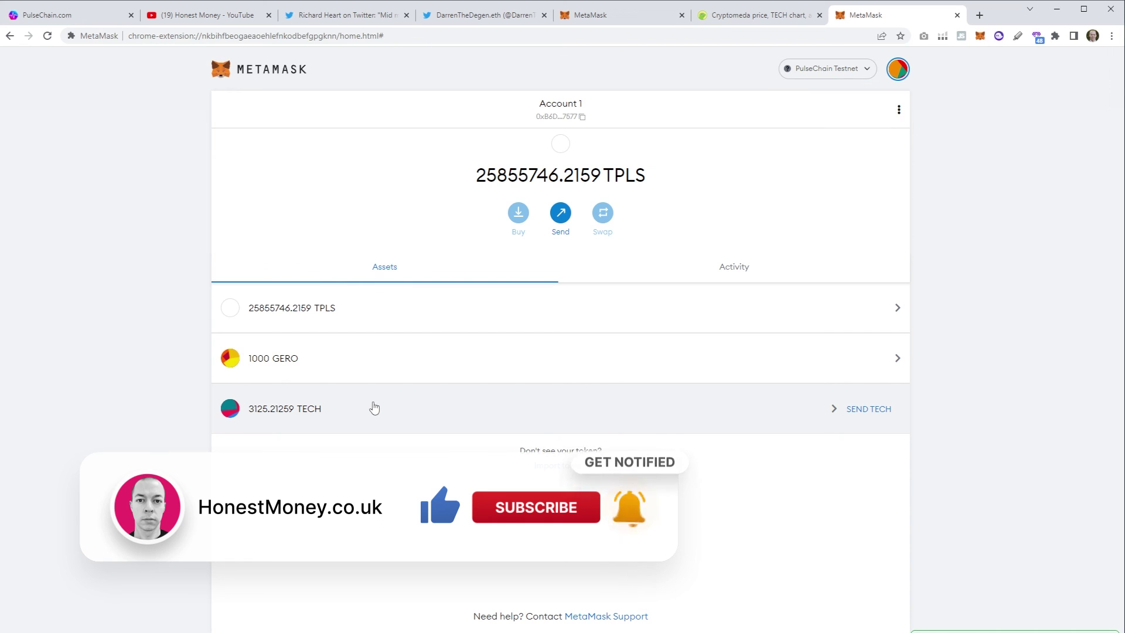
click(469, 15)
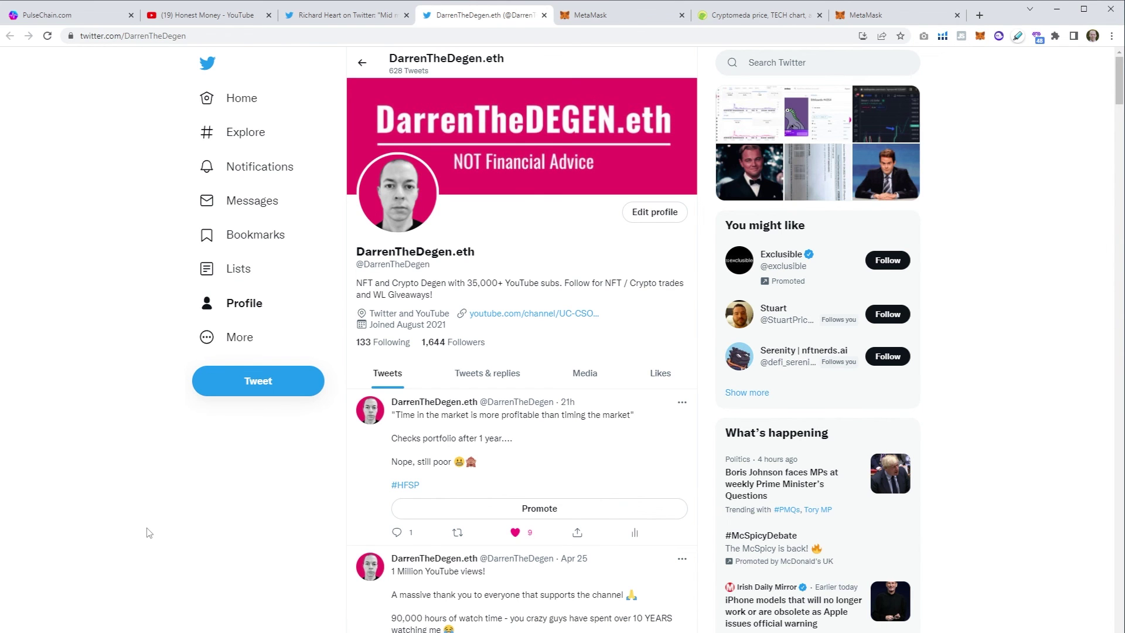